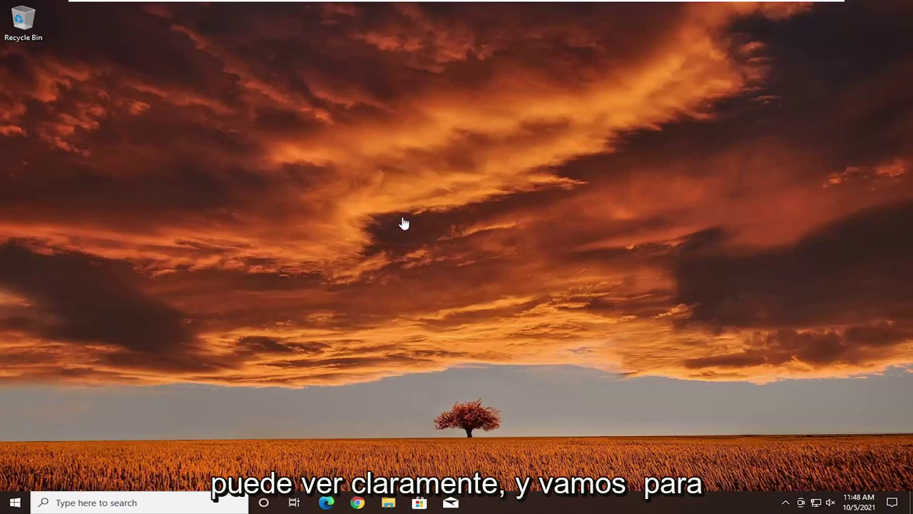
# Launch Disk Management from a Start search and center its window on screen.
pyautogui.click(16, 503)
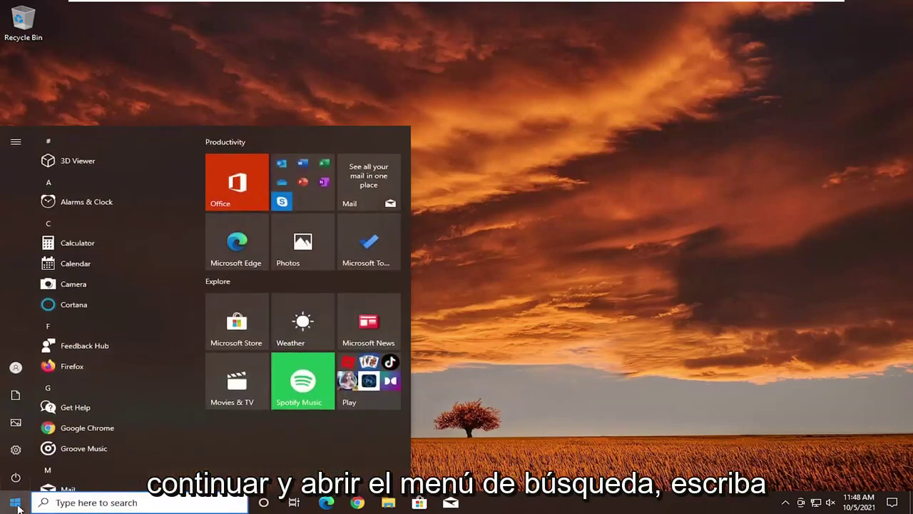
pyautogui.write('disk management')
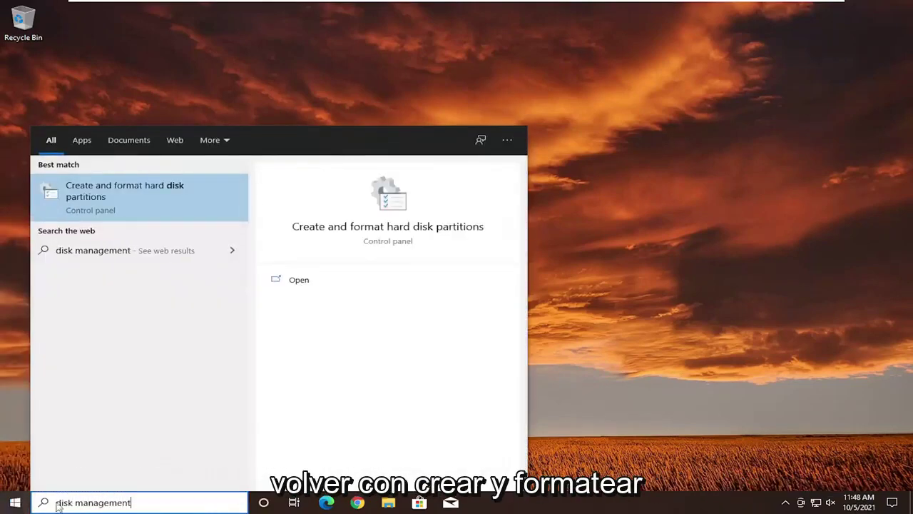
pyautogui.click(133, 197)
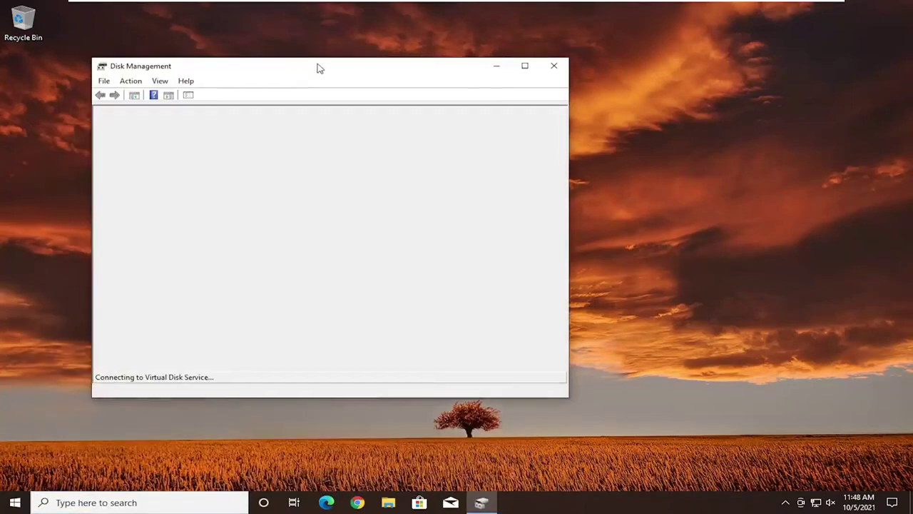
pyautogui.moveTo(319, 68); pyautogui.dragTo(473, 64)
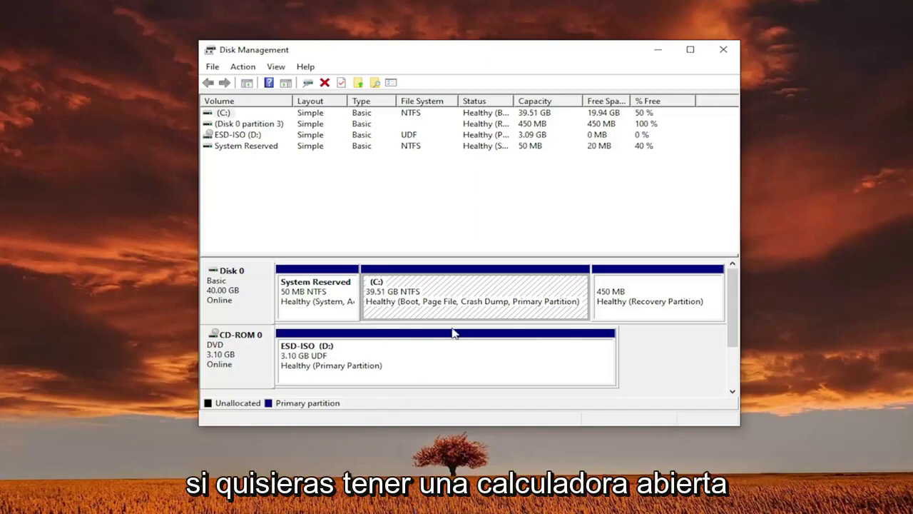
# Open the Shrink dialog for the C: volume and enter a shrink amount of 15380.
pyautogui.rightClick(417, 281)
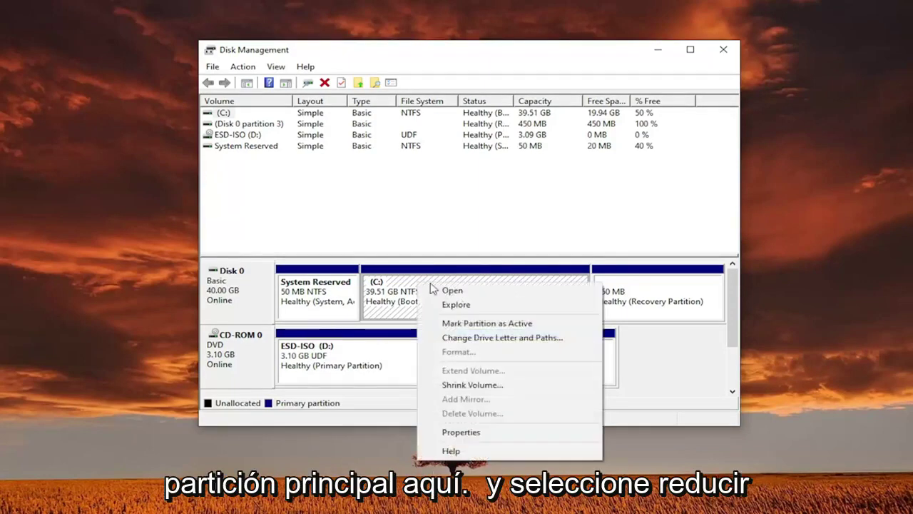
pyautogui.click(473, 386)
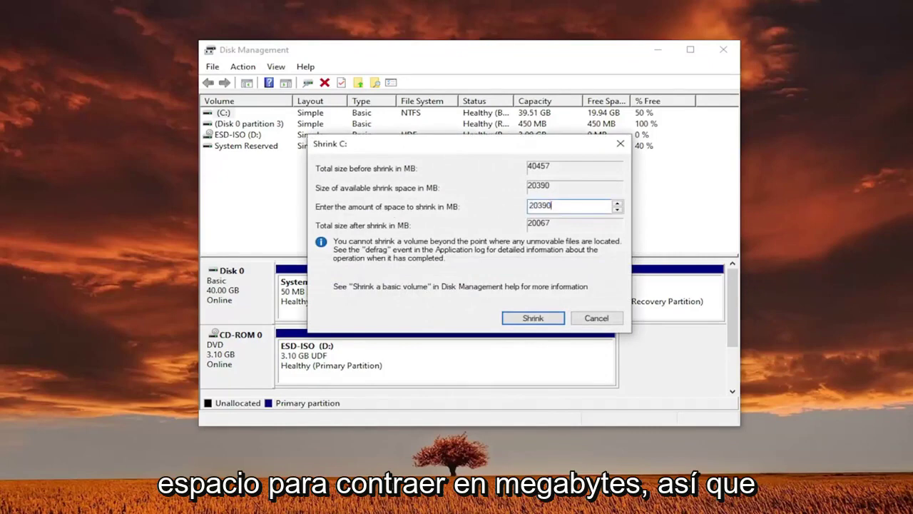
pyautogui.write('15')
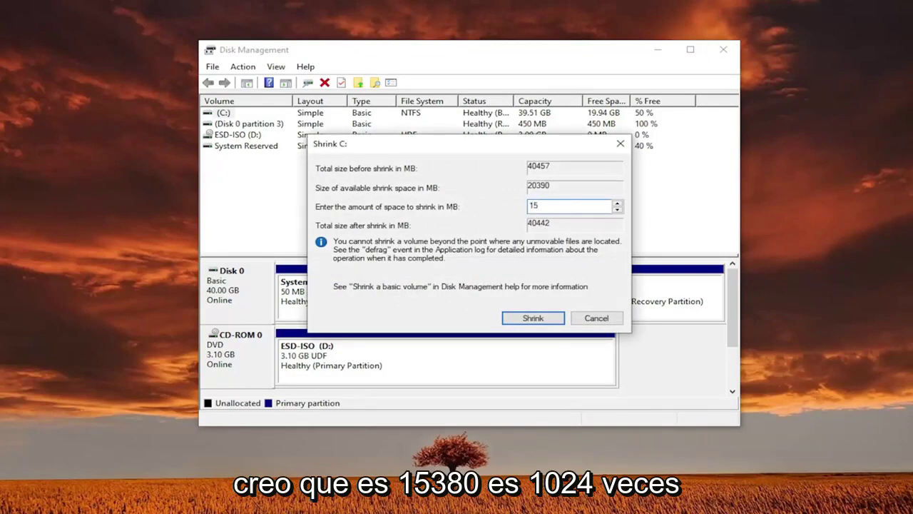
pyautogui.write('380')
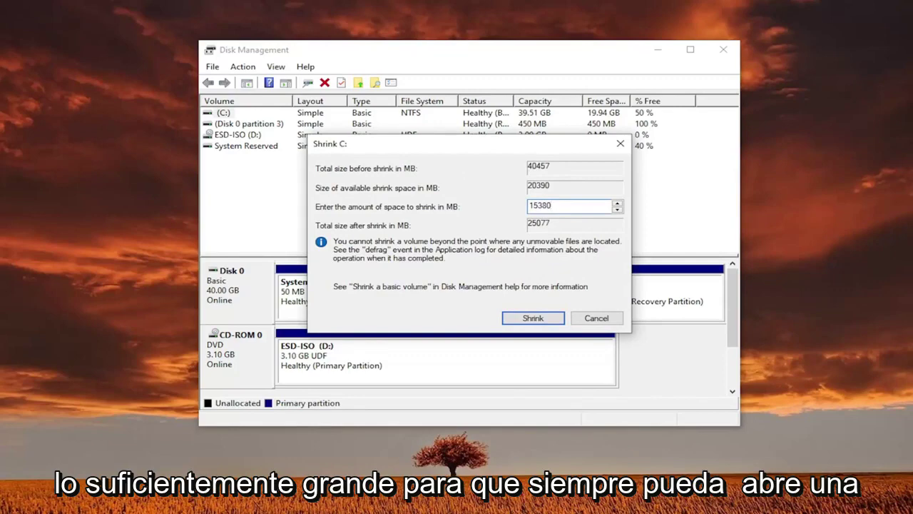
# Compute 1024×15 in Calculator and correct the shrink amount to 15360 MB.
pyautogui.press('super')
pyautogui.write('calc')
pyautogui.press('Return')
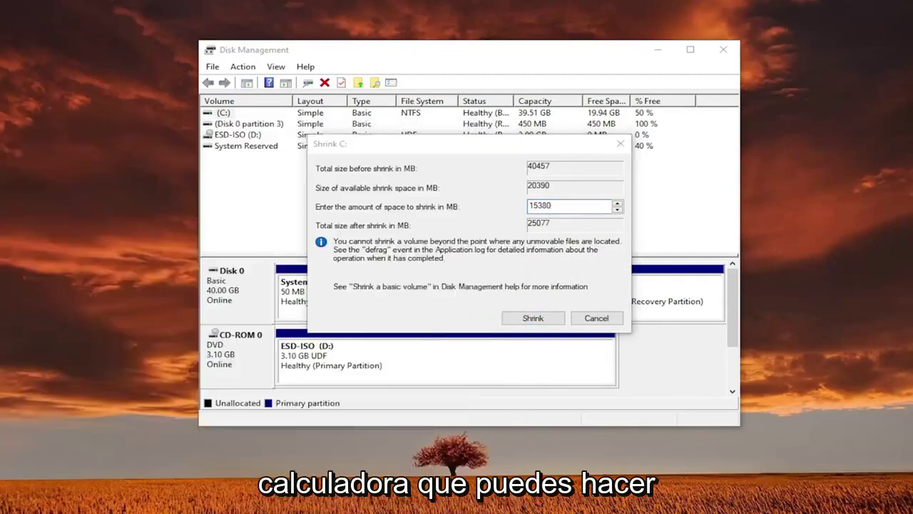
pyautogui.write('1024')
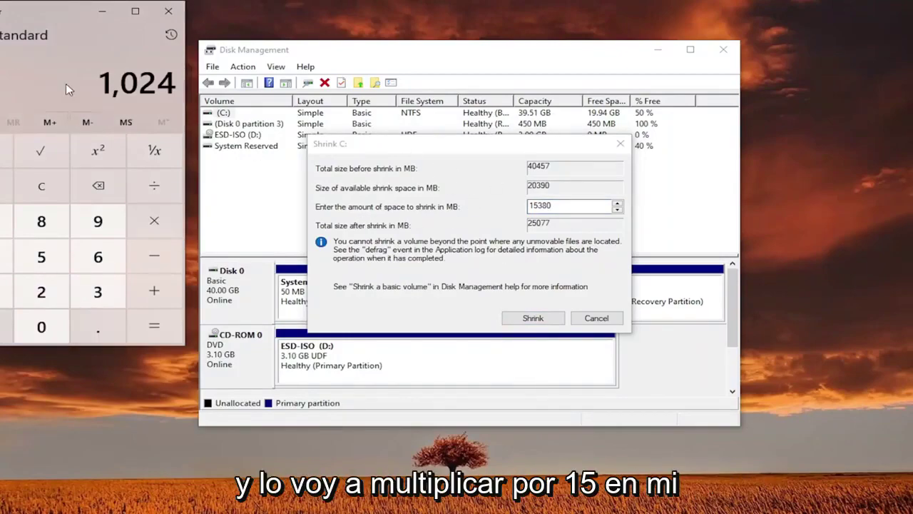
pyautogui.write('*1')
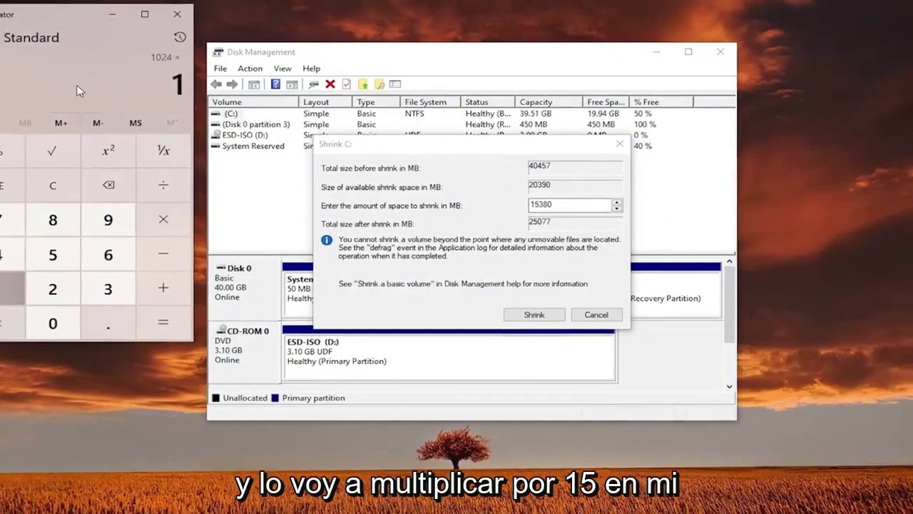
pyautogui.write('5')
pyautogui.press('Return')
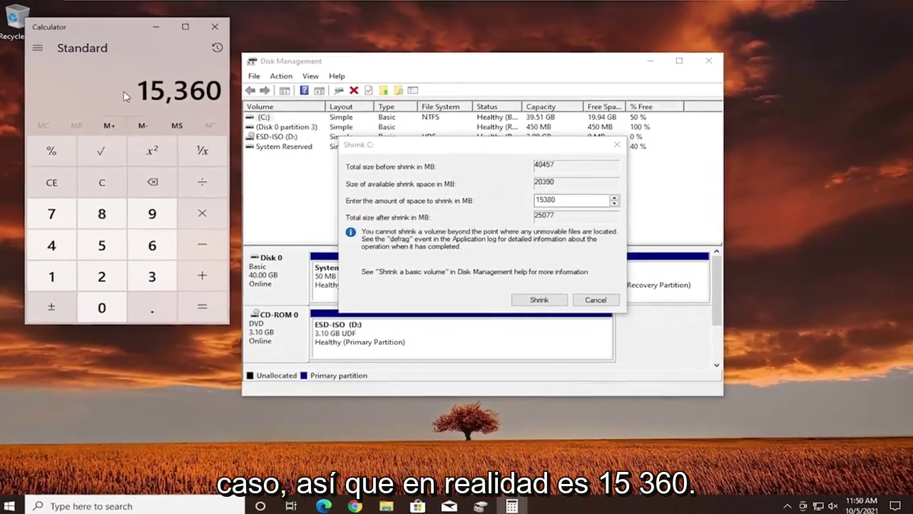
pyautogui.moveTo(548, 200); pyautogui.dragTo(558, 199)
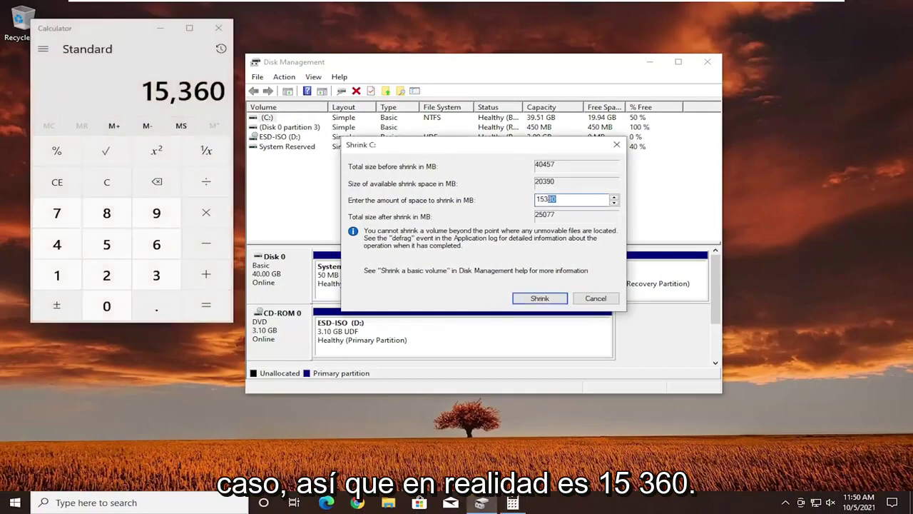
pyautogui.write('60')
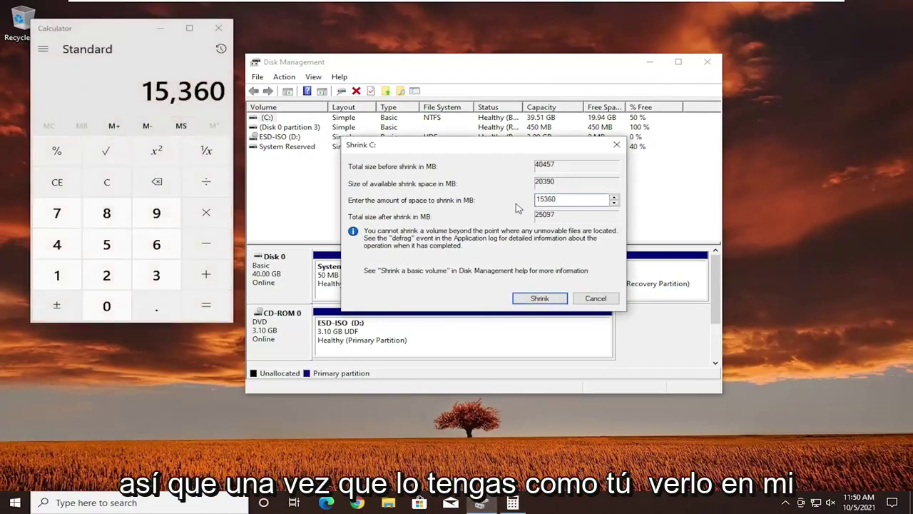
pyautogui.click(218, 28)
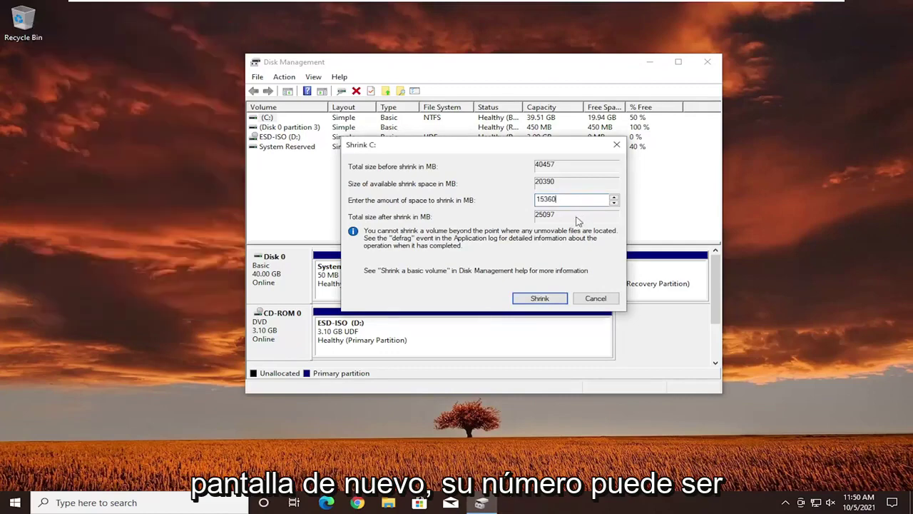
# Shrink C: by 15360 MB, close Disk Management, and restart Windows.
pyautogui.click(538, 299)
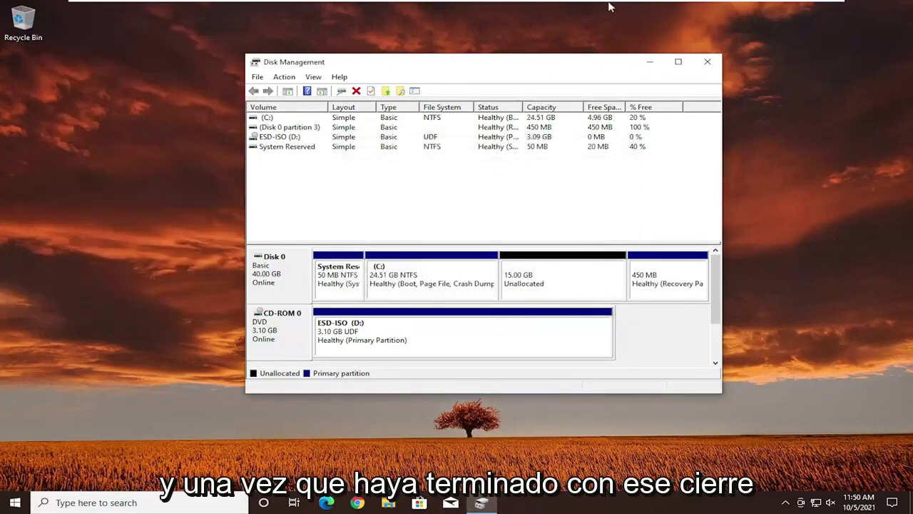
pyautogui.click(705, 64)
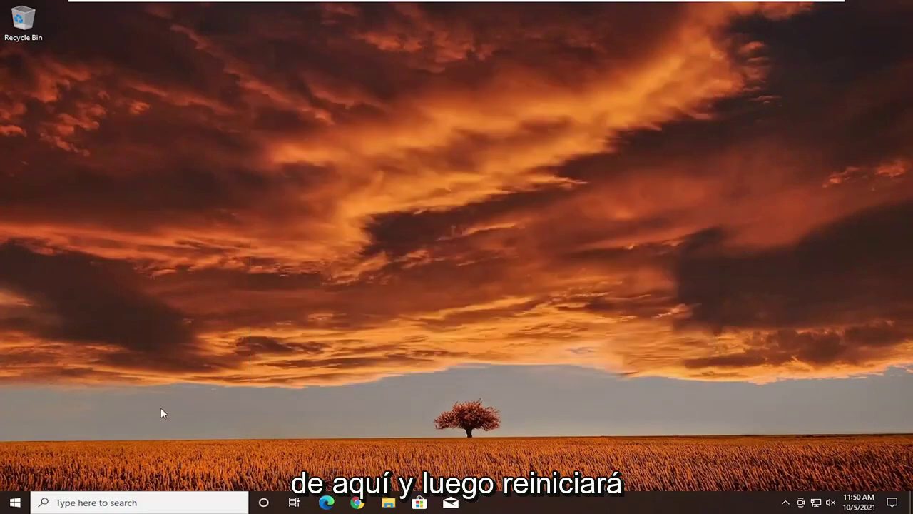
pyautogui.rightClick(12, 508)
pyautogui.moveTo(57, 474)
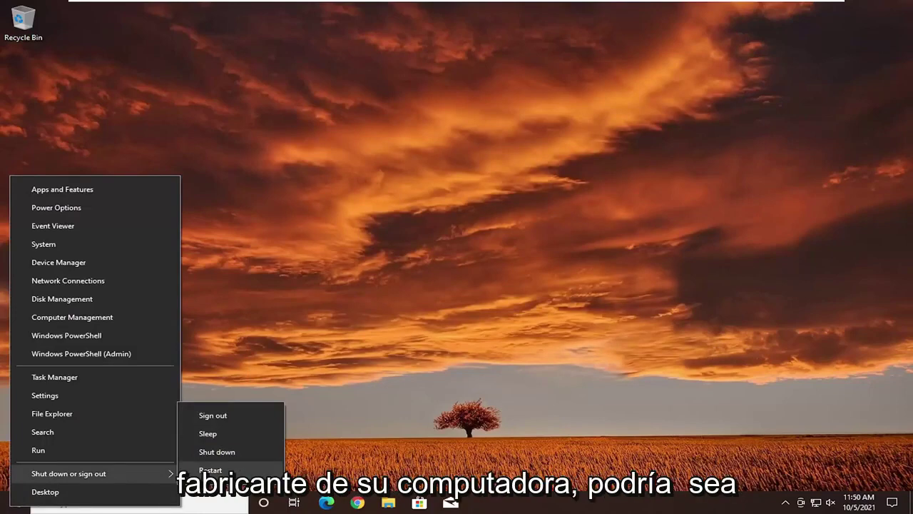
pyautogui.click(209, 471)
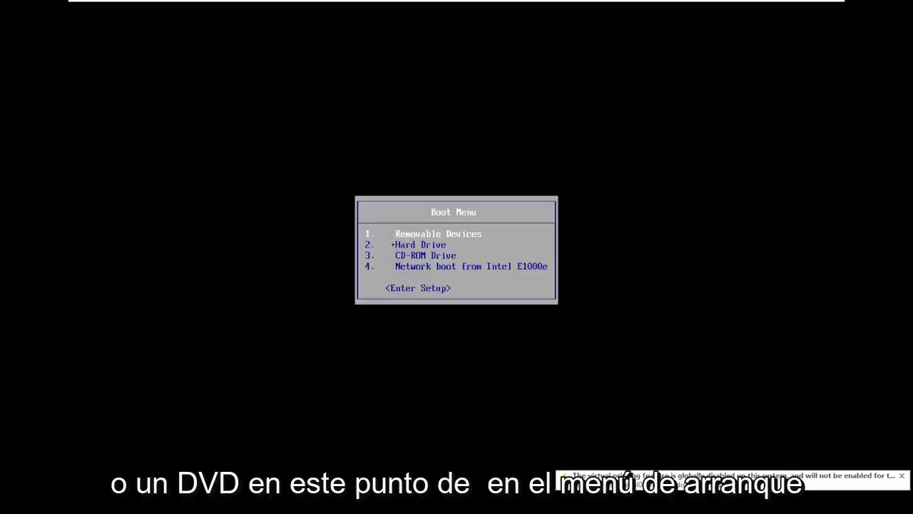
# Choose CD-ROM Drive in the Boot Menu and confirm booting from the installation disc.
pyautogui.press('Down')
pyautogui.press('Down')
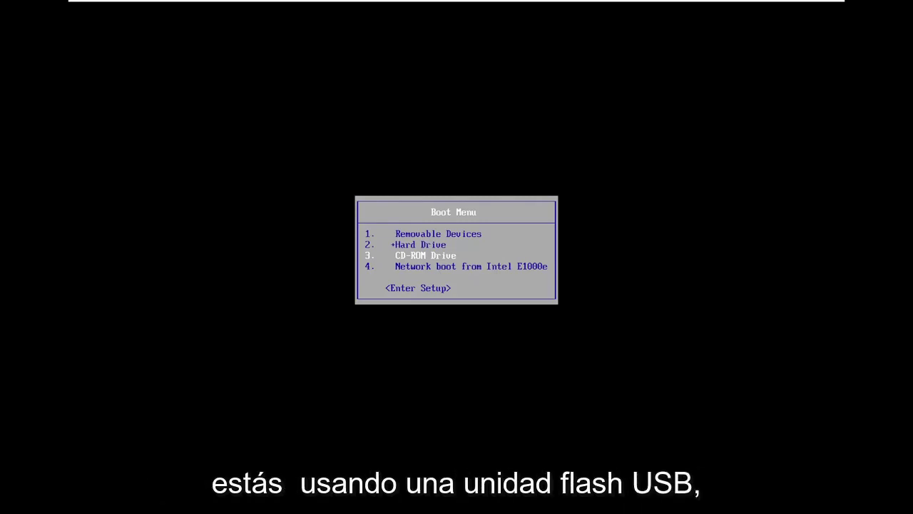
pyautogui.press('Return')
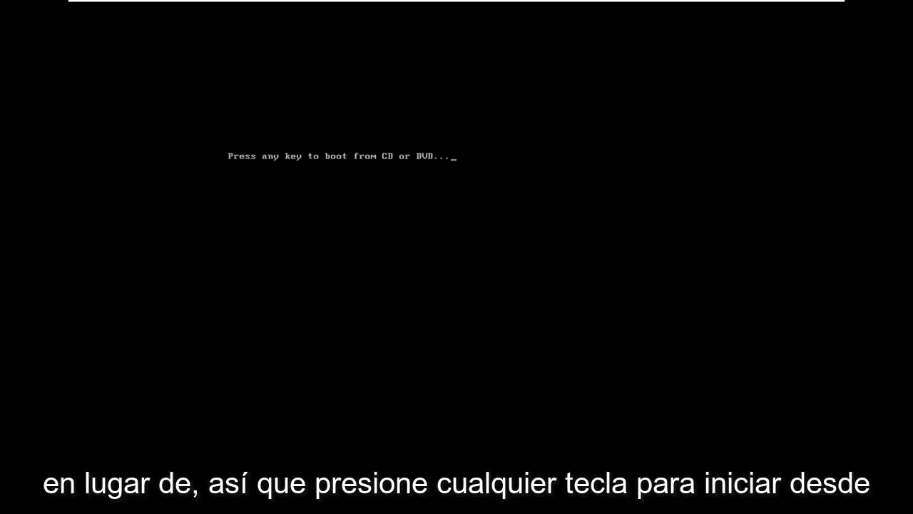
pyautogui.press('Return')
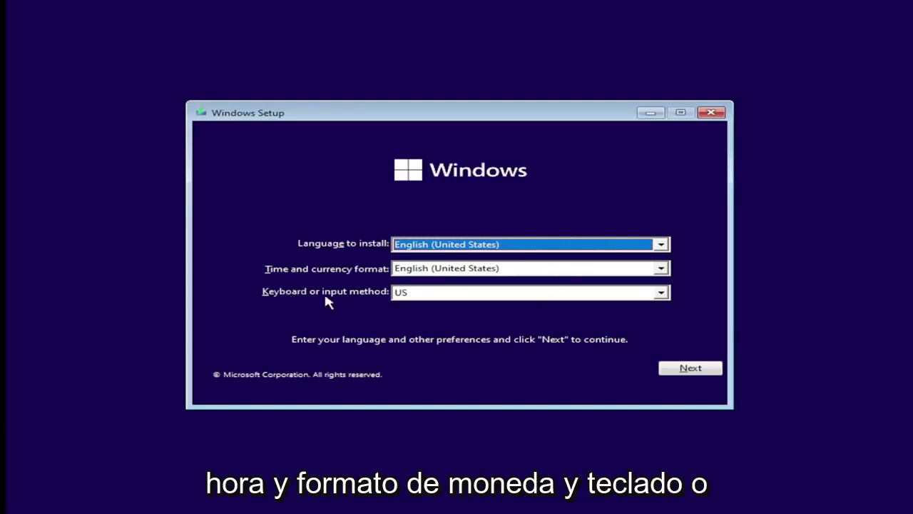
# Keep English (United States) defaults, start Install now without a product key, and accept the license terms.
pyautogui.click(668, 369)
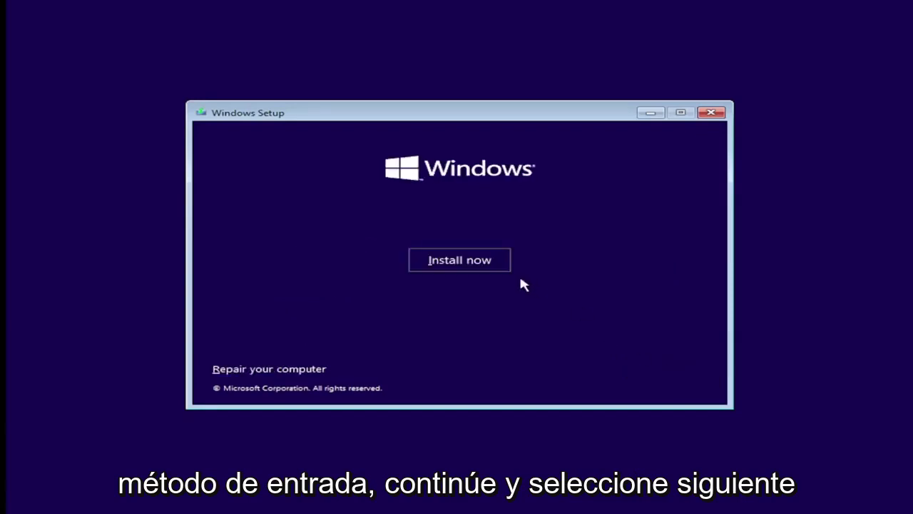
pyautogui.click(465, 261)
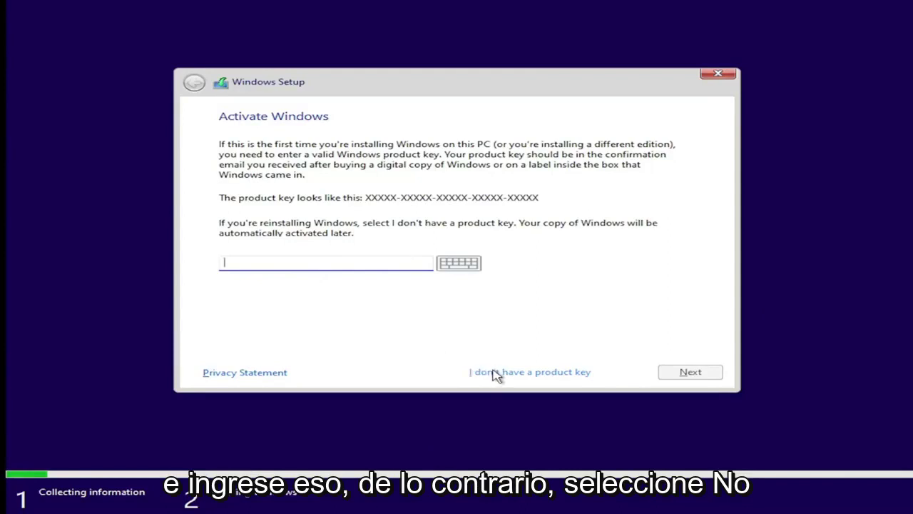
pyautogui.click(519, 372)
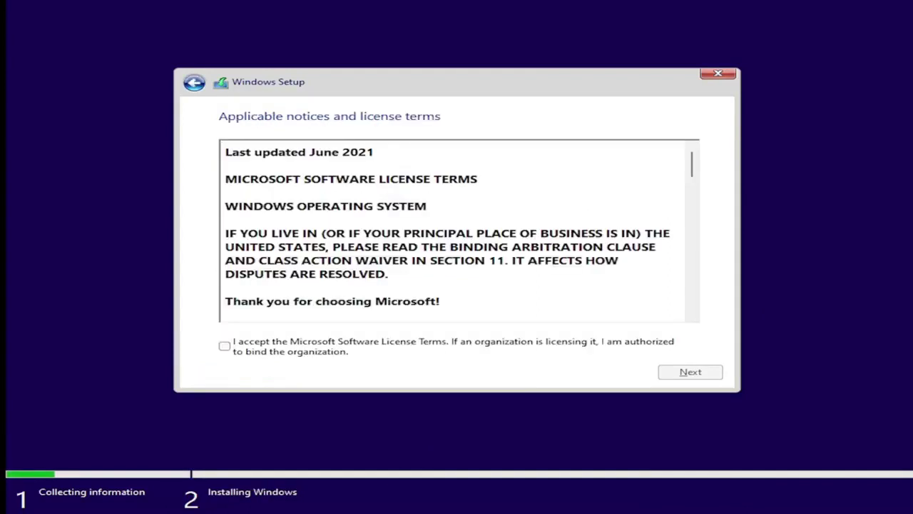
pyautogui.click(224, 348)
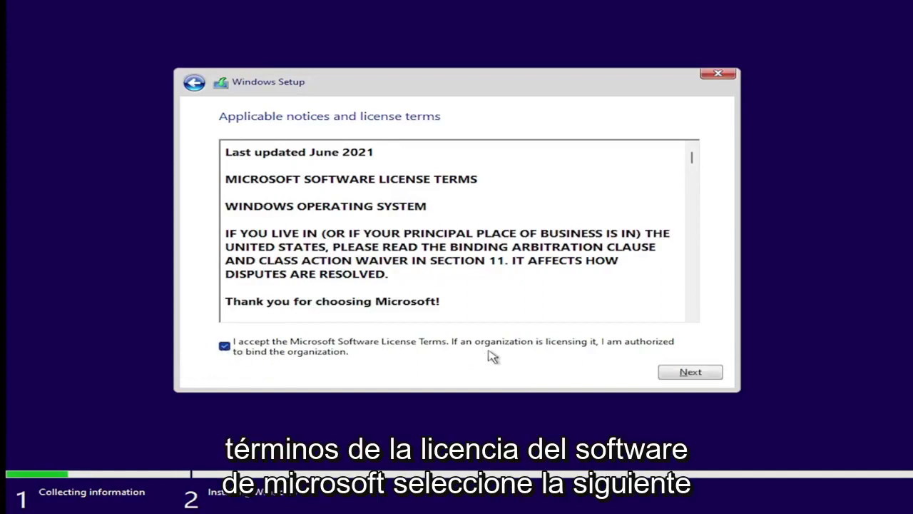
pyautogui.click(681, 374)
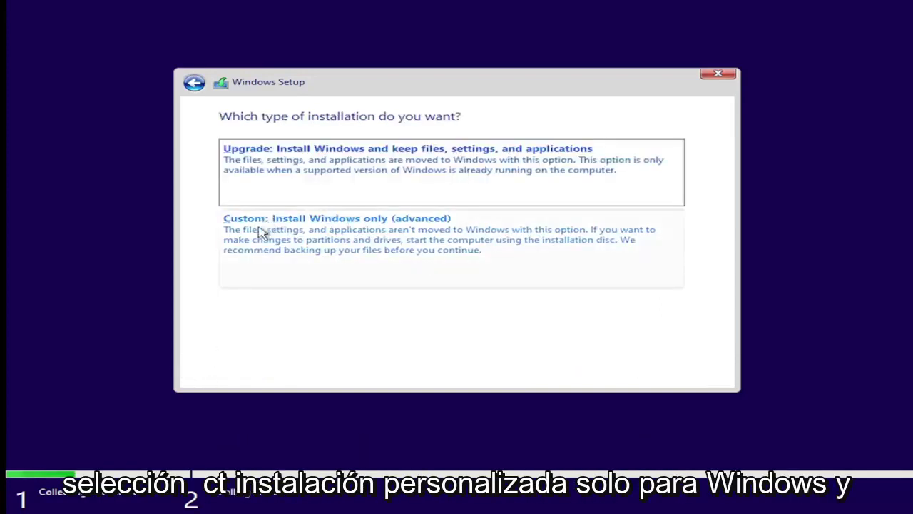
# Choose Custom: Install Windows only and install onto the 15.0 GB Drive 0 Unallocated Space.
pyautogui.click(401, 246)
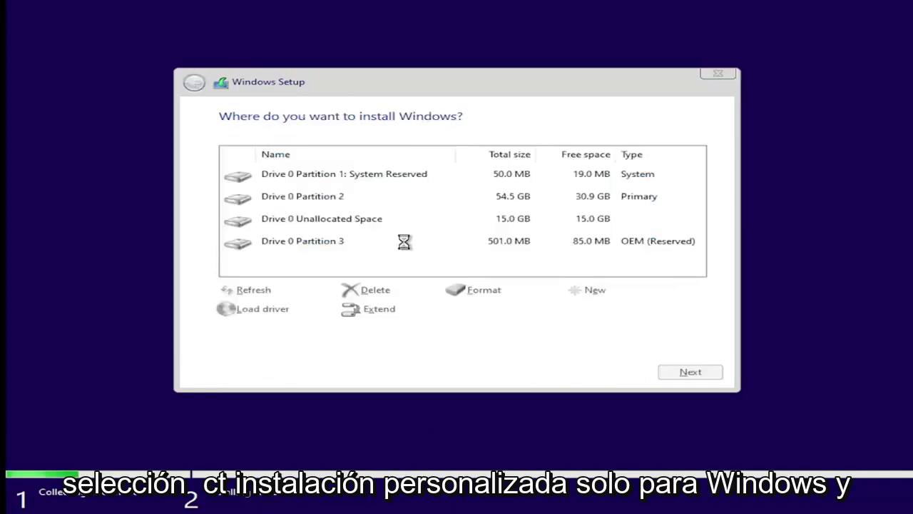
pyautogui.click(323, 227)
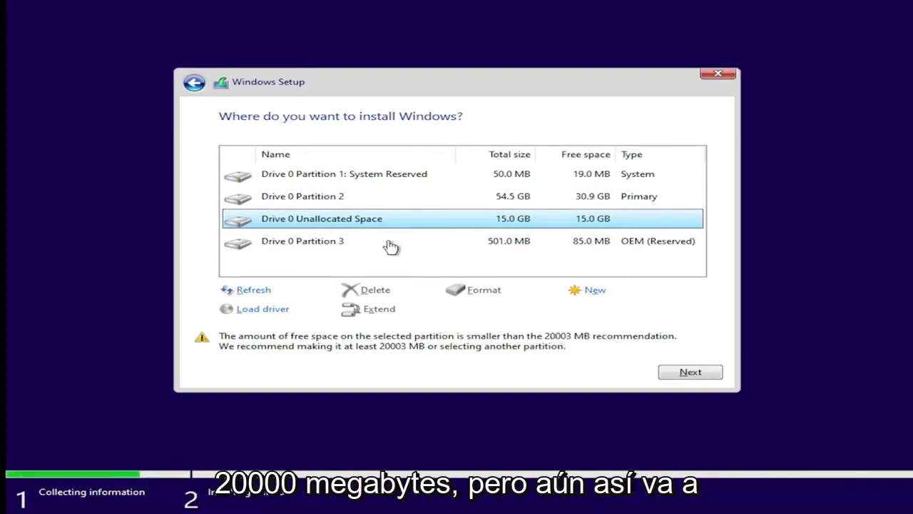
pyautogui.click(687, 375)
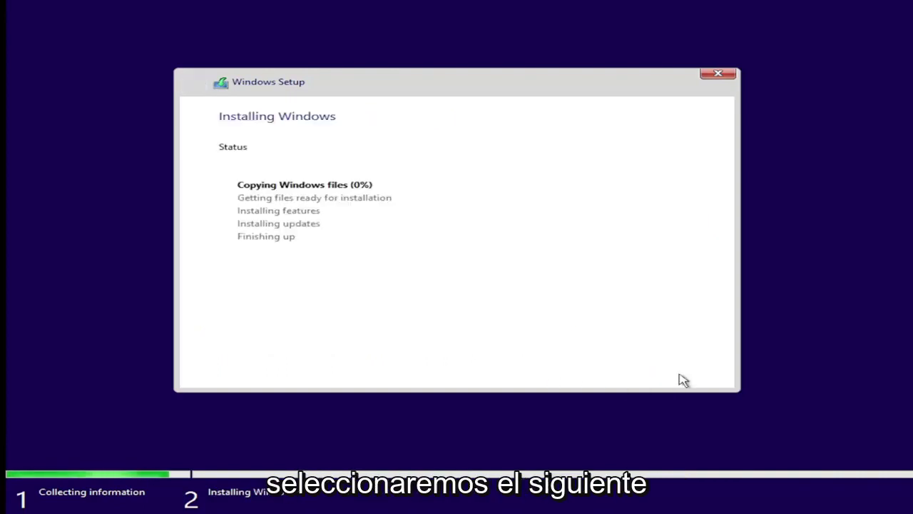